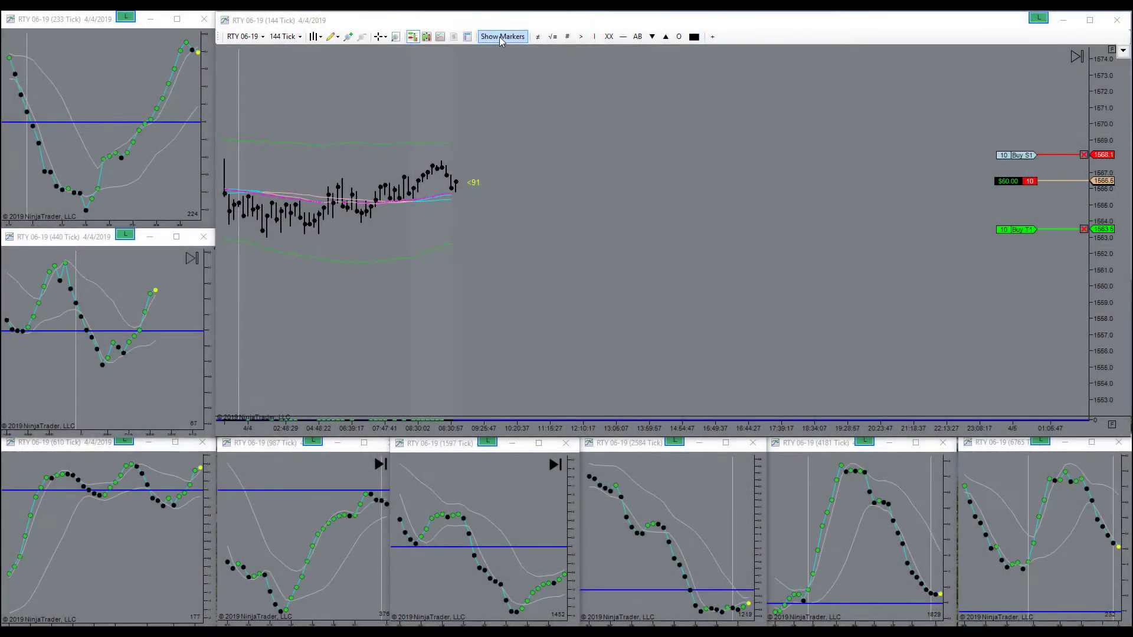
Activate the RTY 06-19 144 Tick chart and switch to a full-chart crosshair for reading prices
left_click(500, 37)
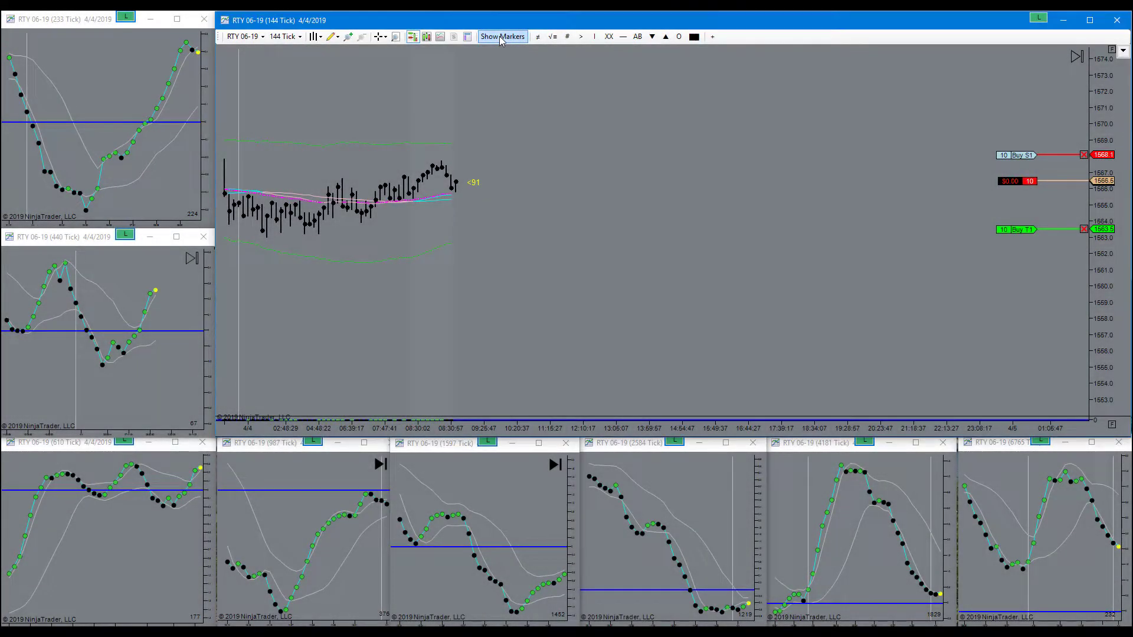
middle_click(644, 141)
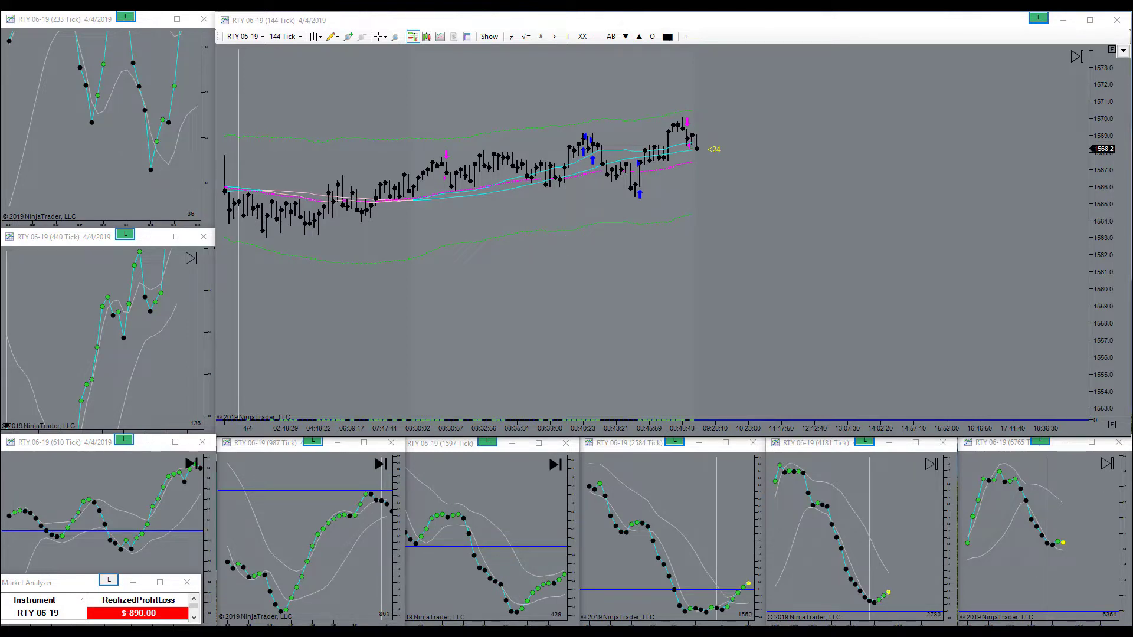
Show the time.gov page and the analog clock gadget, moving the clock onto the 440 Tick chart
key("alt+Tab")
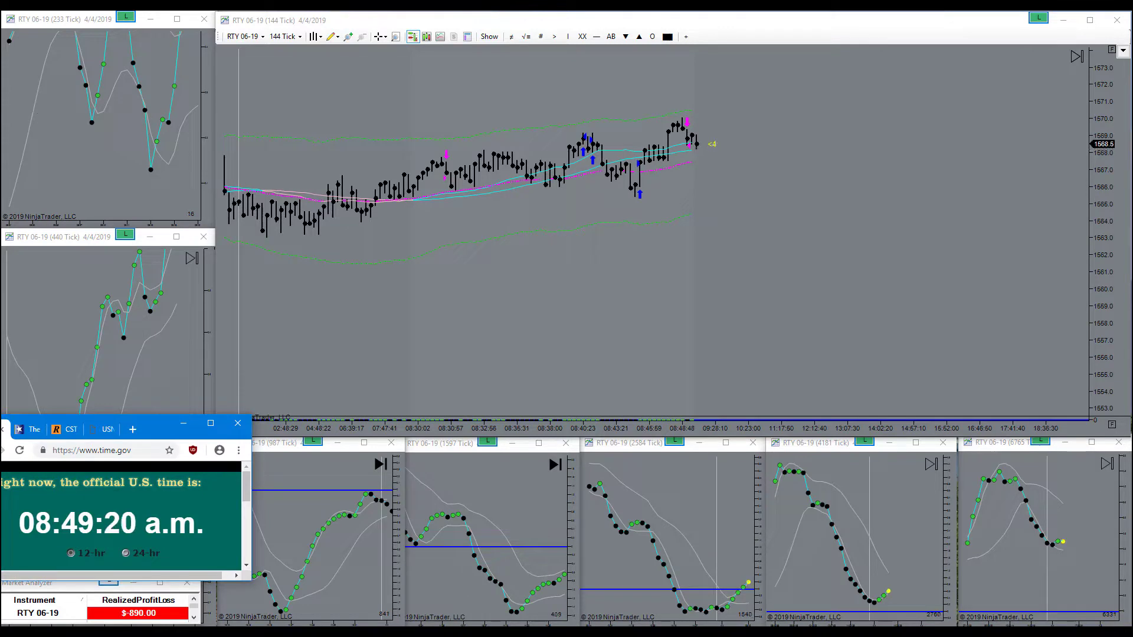
key("alt+Tab")
mouse_move(247, 194)
left_mouse_down()
mouse_move(239, 245)
mouse_move(195, 260)
left_mouse_up()
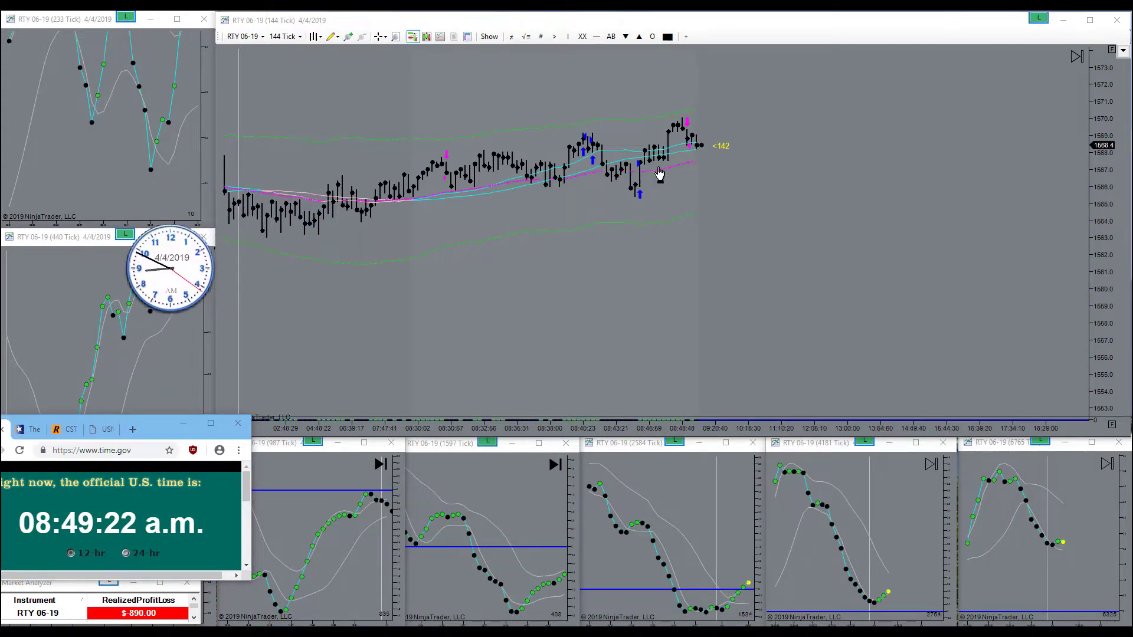
Turn on the Cross Hair cursor mode on the main 144 Tick chart
left_click(380, 38)
left_click(380, 38)
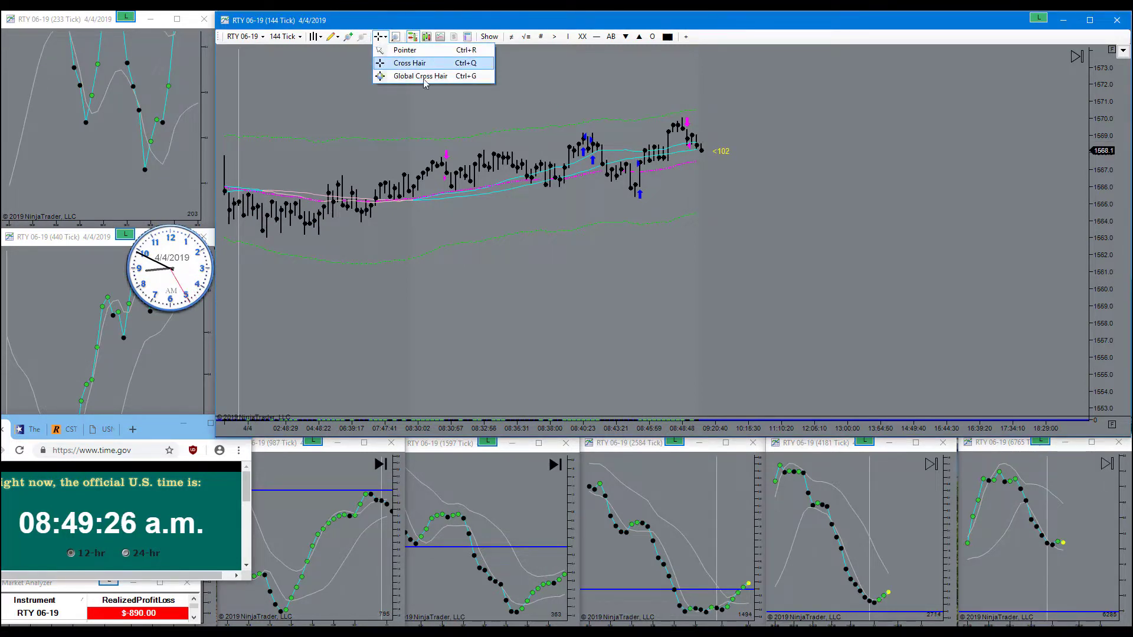
left_click(407, 61)
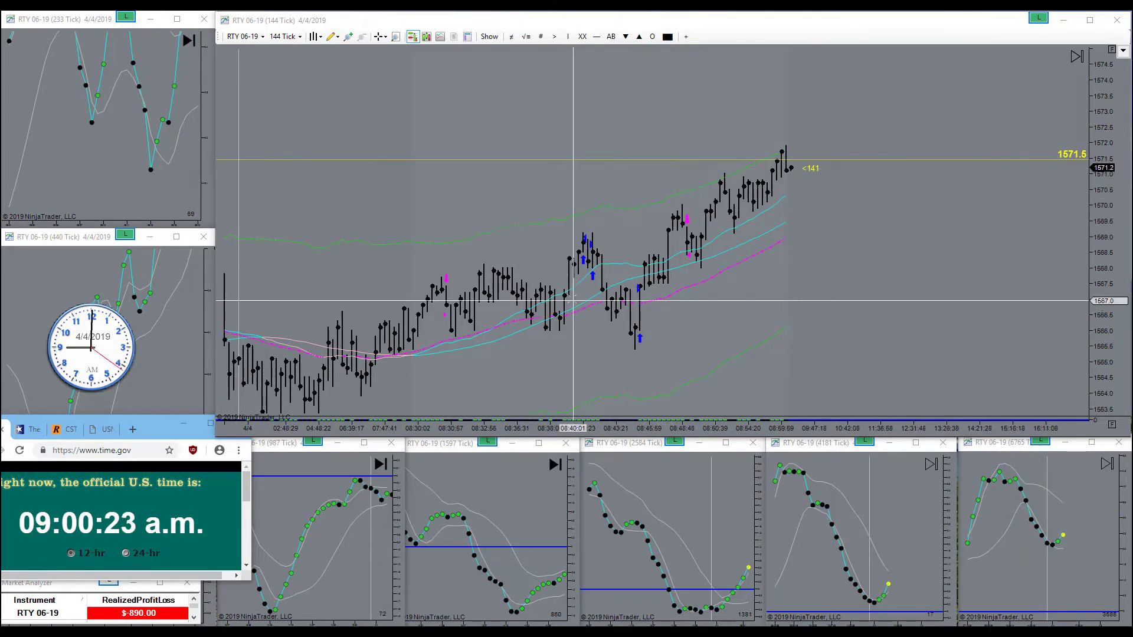
Draw a projected zigzag polyline to the right of the latest RTY bars
left_click(555, 38)
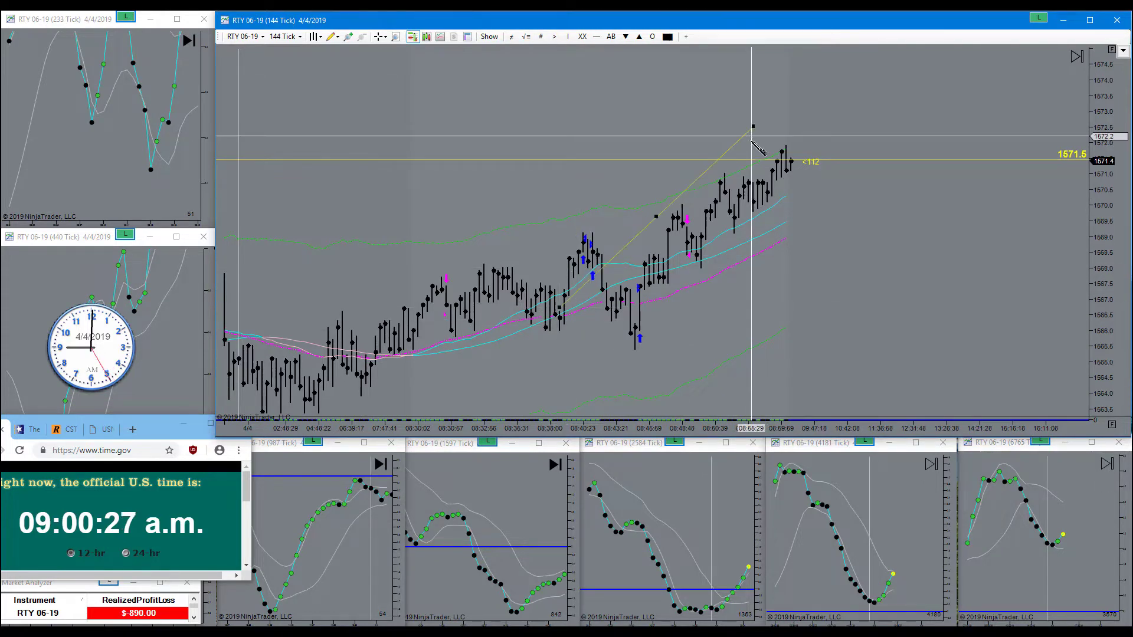
left_click(757, 232)
left_click(763, 225)
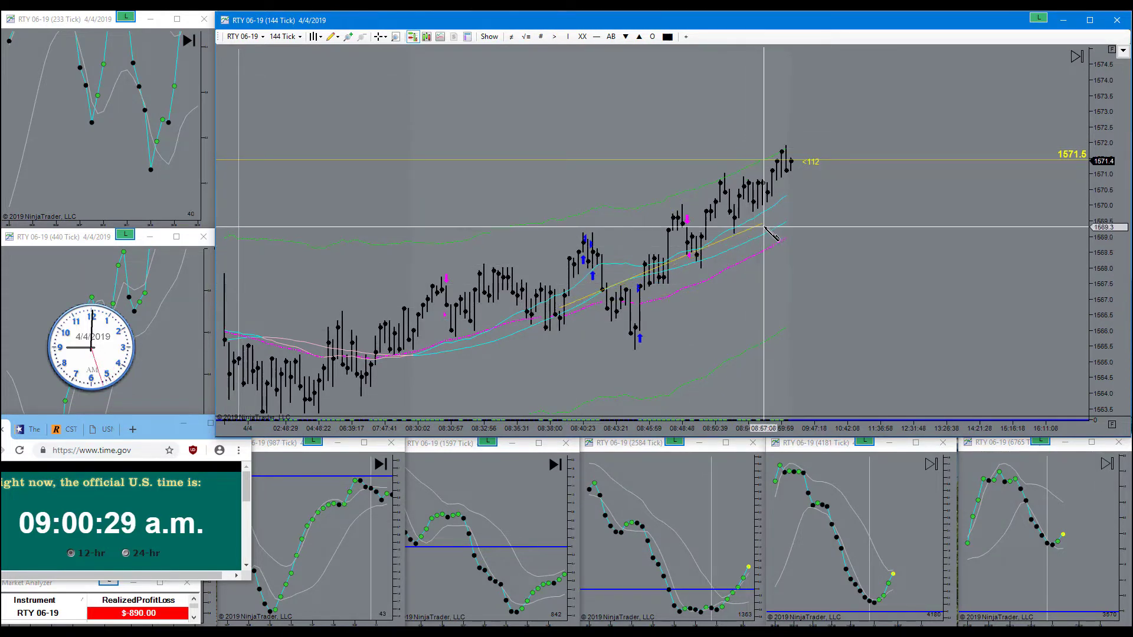
left_click(777, 248)
left_click(791, 271)
left_click(804, 240)
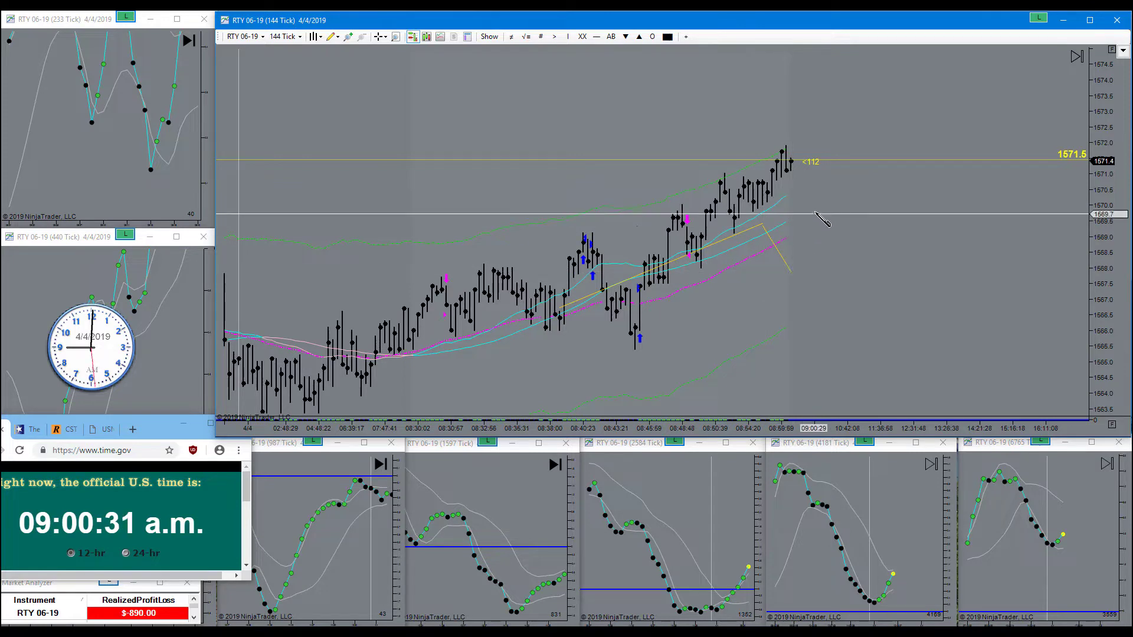
left_click(819, 209)
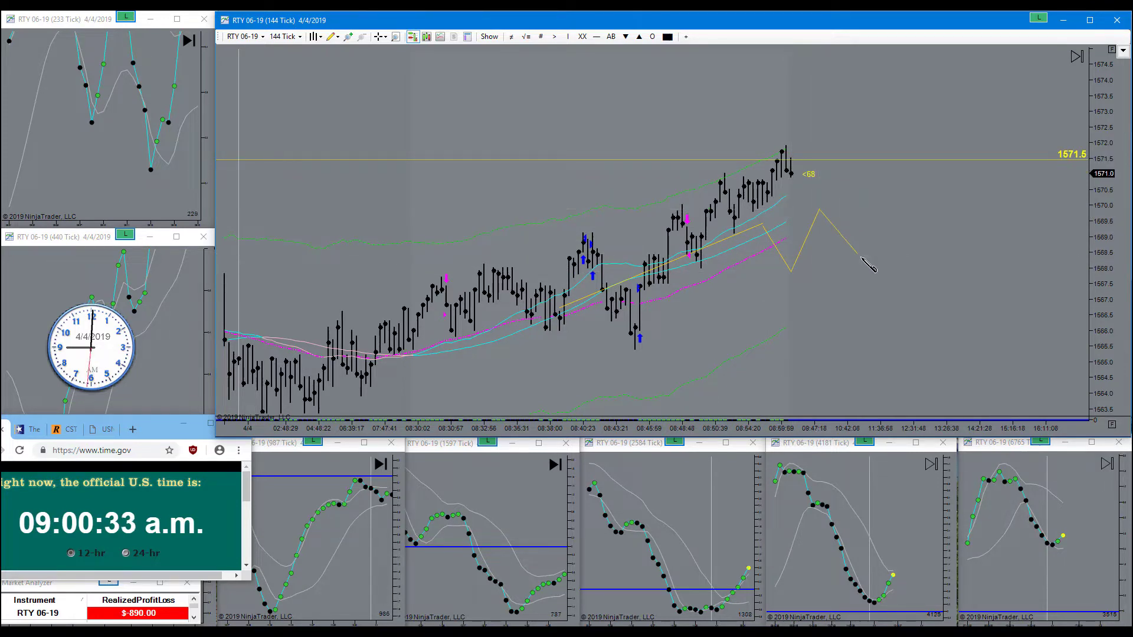
left_click(857, 254)
Draw a line from the path's end up to 1571.5 and remove the stray trend line
left_click(851, 251)
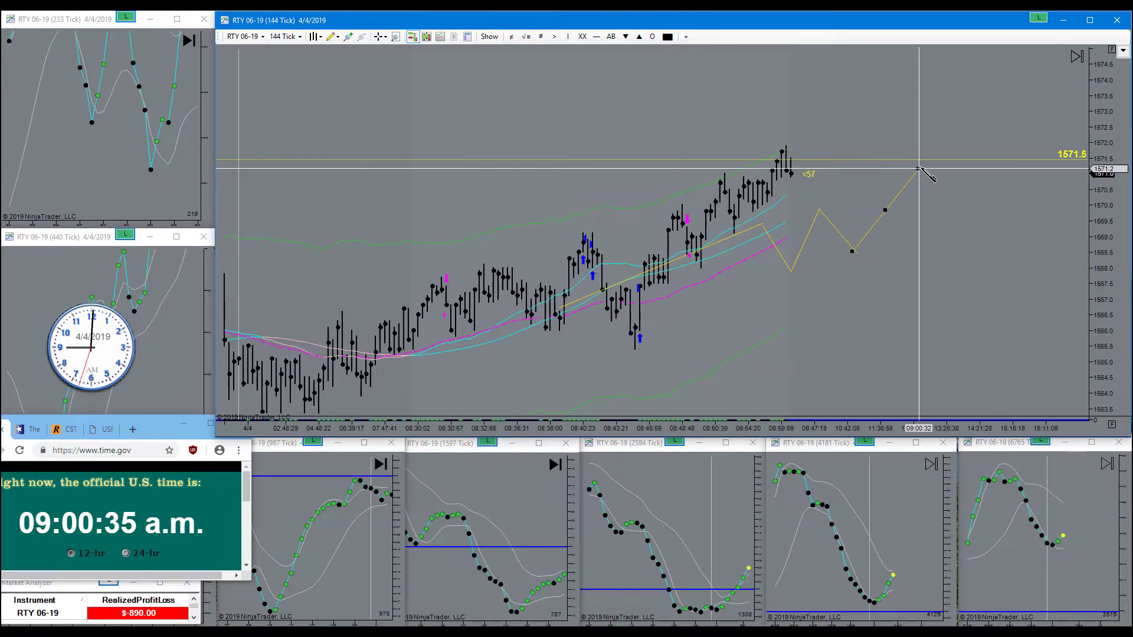
left_click(928, 161)
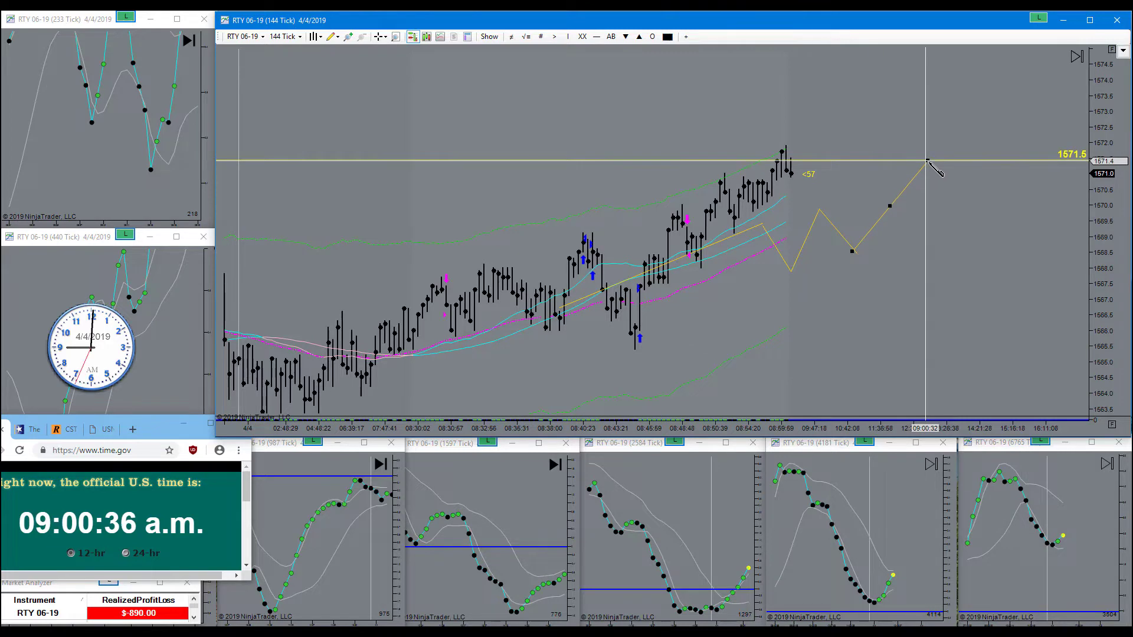
left_click(684, 239)
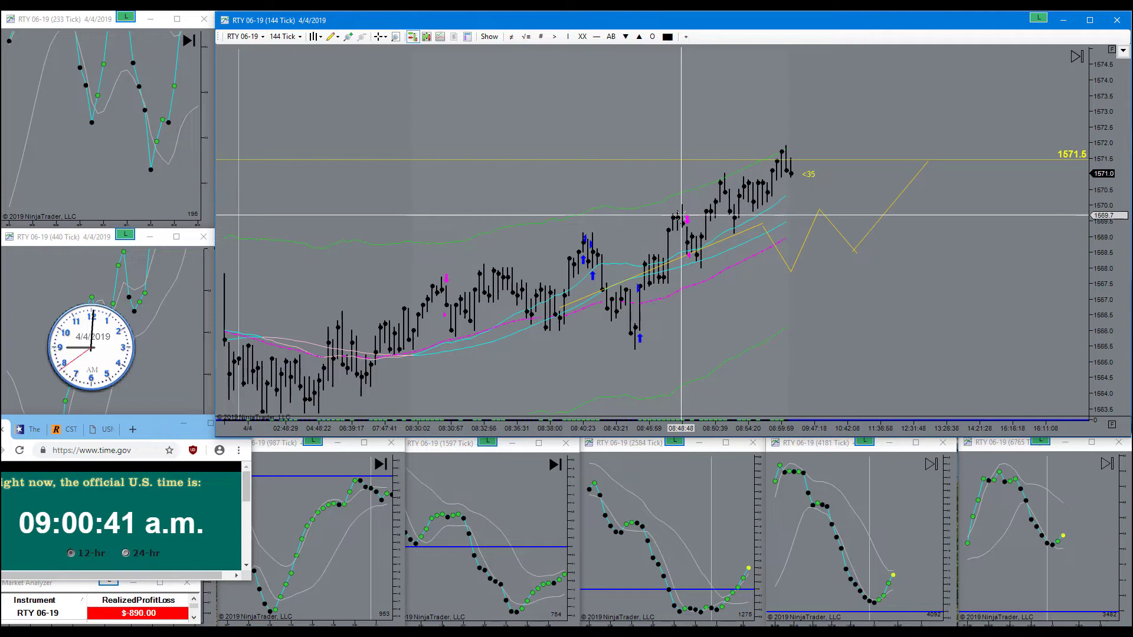
right_click(740, 233)
left_click(778, 250)
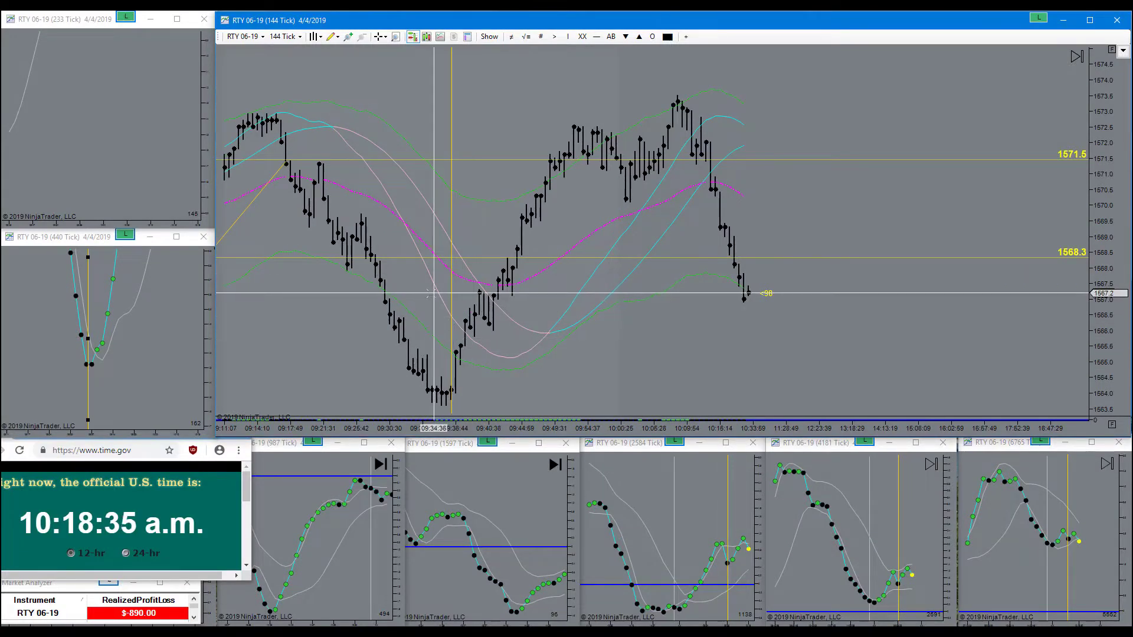
Move the yellow vertical time marker to the latest bar at 10:18:45
scroll(512, 301, "up", 3)
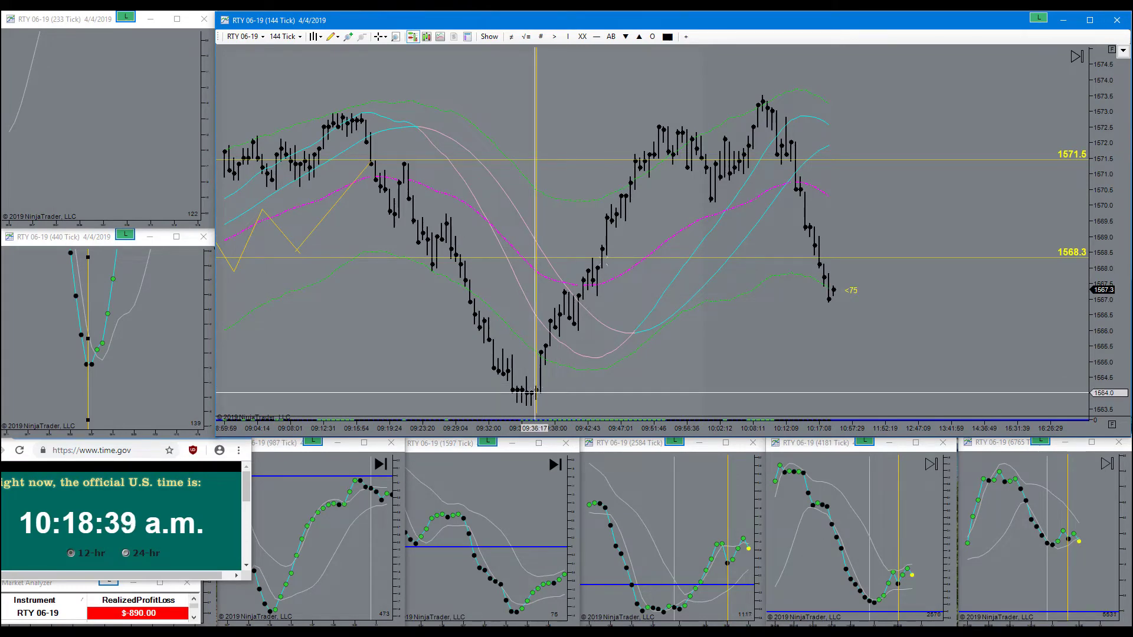
scroll(732, 225, "down", 5)
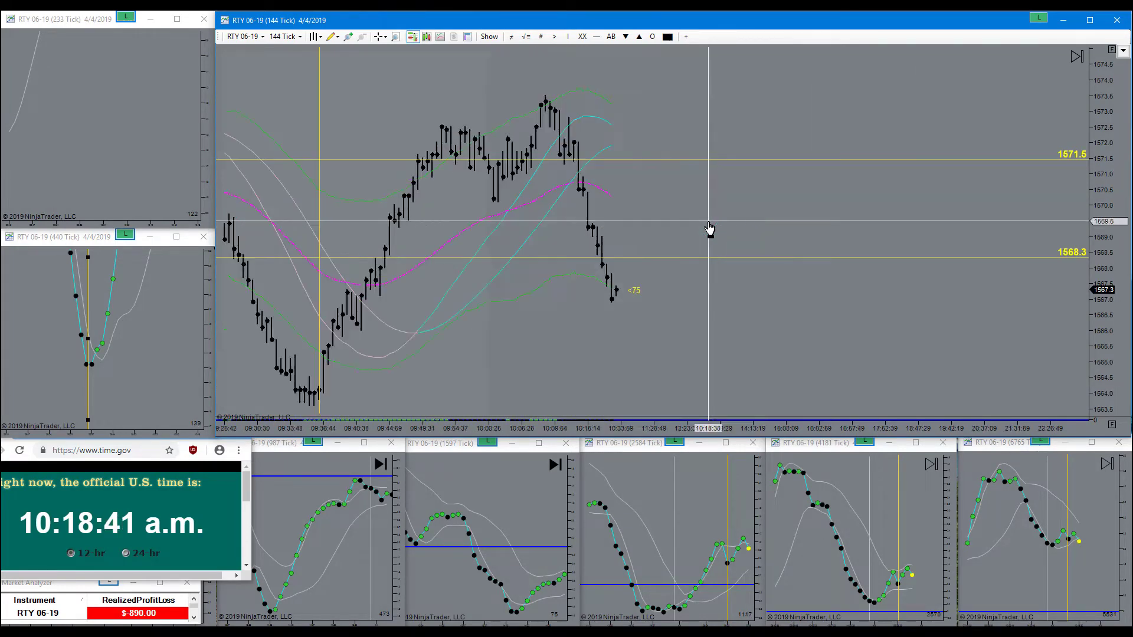
left_click(321, 208)
mouse_move(322, 208)
left_mouse_down()
mouse_move(625, 226)
mouse_move(625, 254)
left_mouse_up()
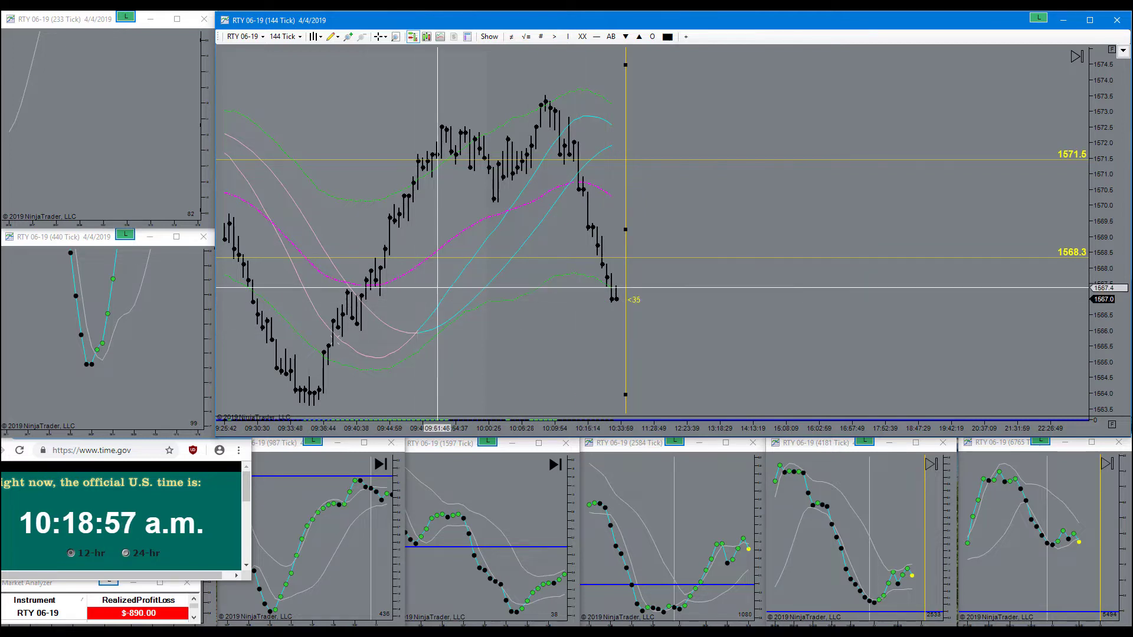
Restore the crosshair and stretch the price scale to show 1562–1576
scroll(506, 368, "up", 5)
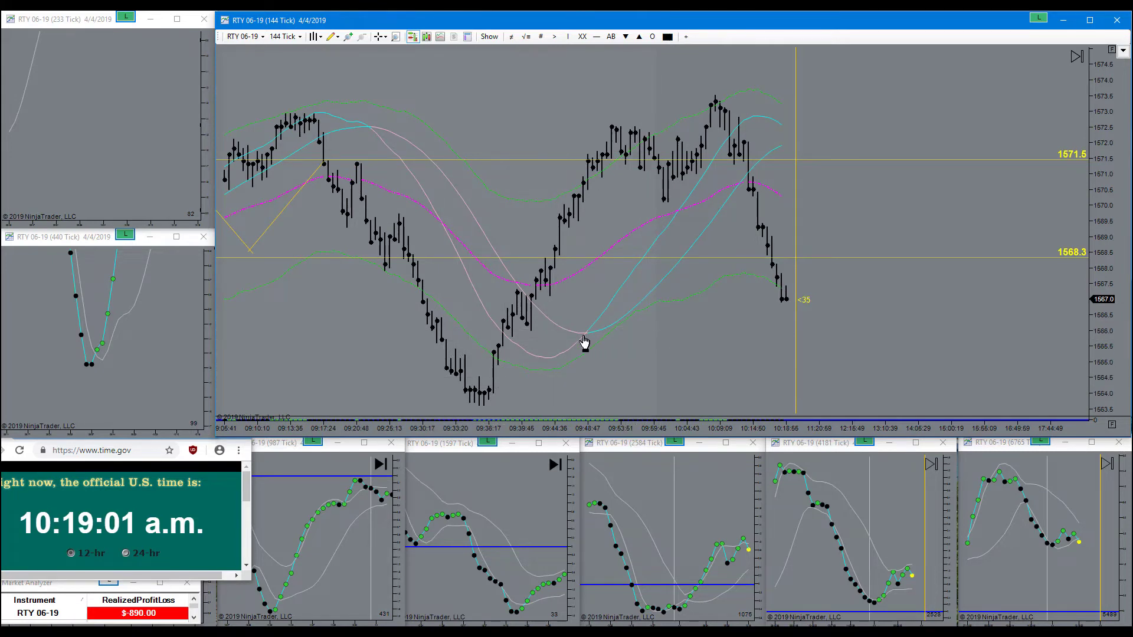
scroll(584, 342, "down", 5)
middle_click(683, 342)
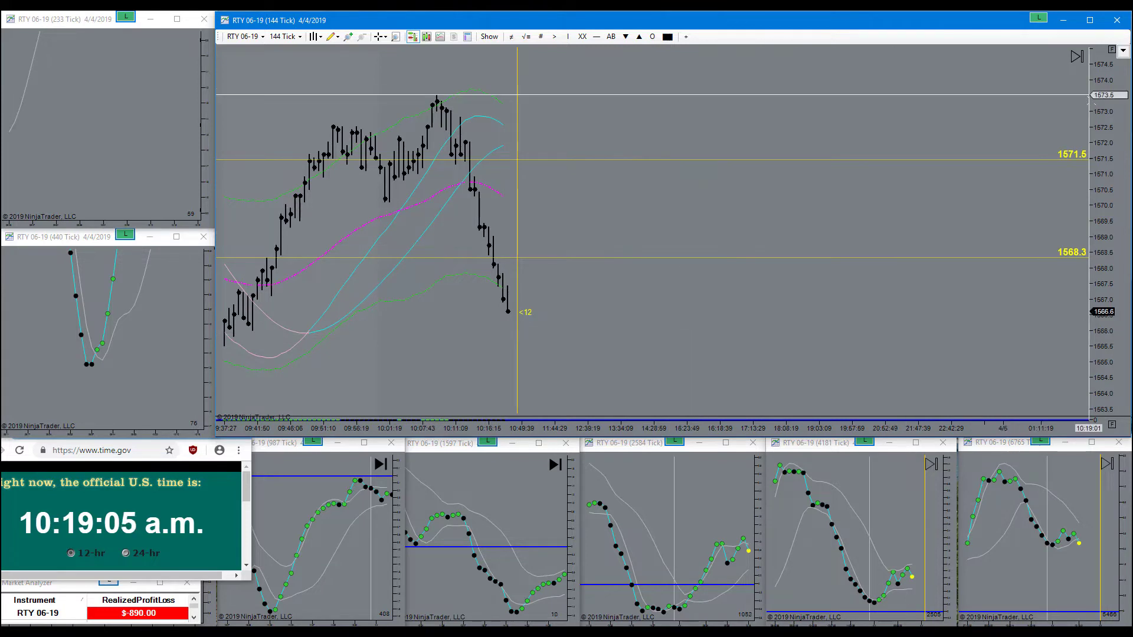
left_click_drag(1091, 95, 1091, 142)
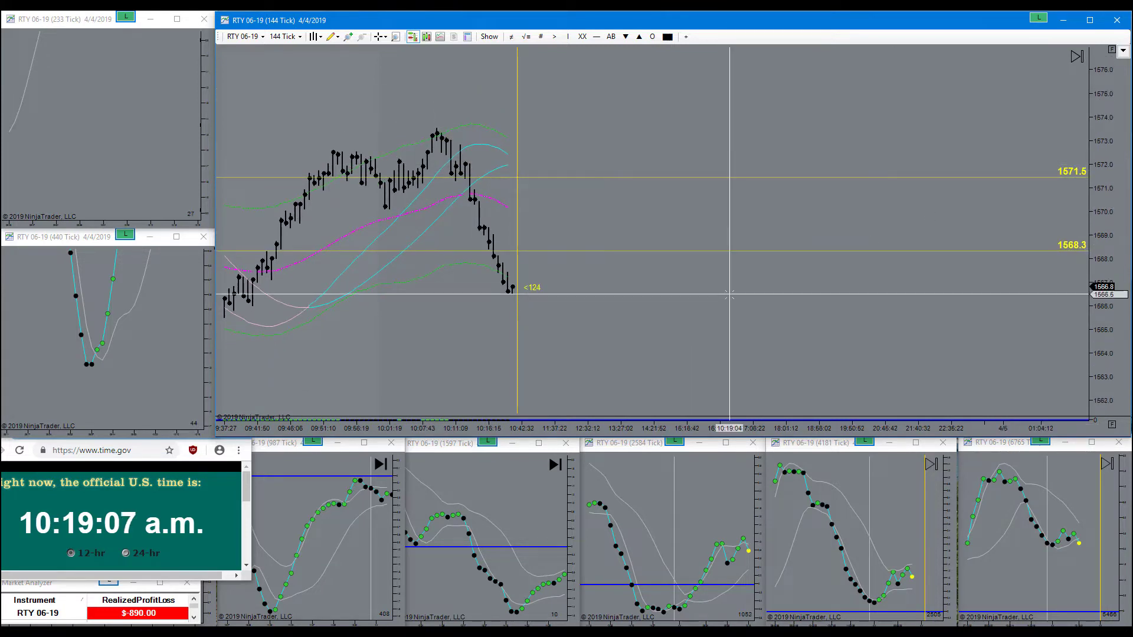
scroll(744, 298, "up", 3)
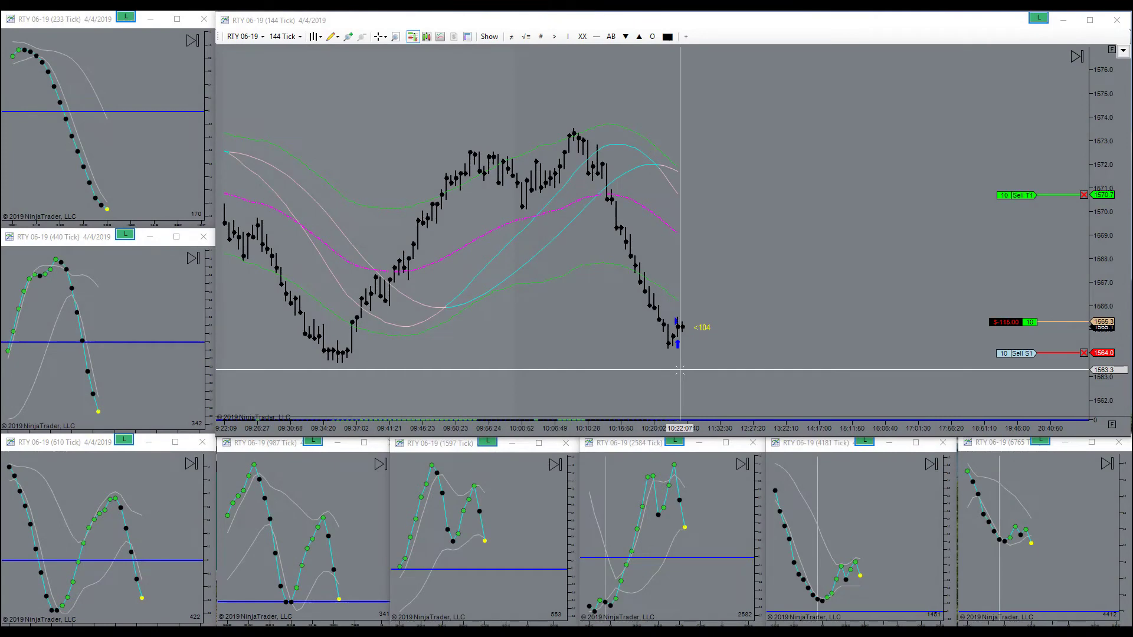
Pan back through earlier bars, then return to the latest bar as the 1570.3 target fills
left_click_drag(694, 372, 773, 372)
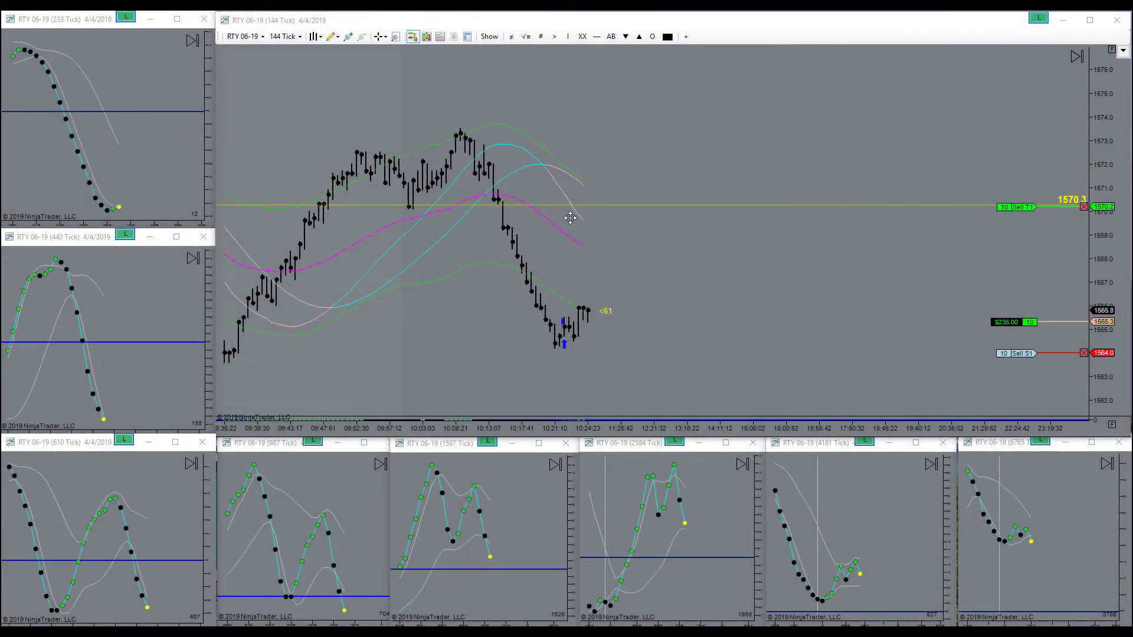
left_click(620, 283)
scroll(620, 283, "up", 5)
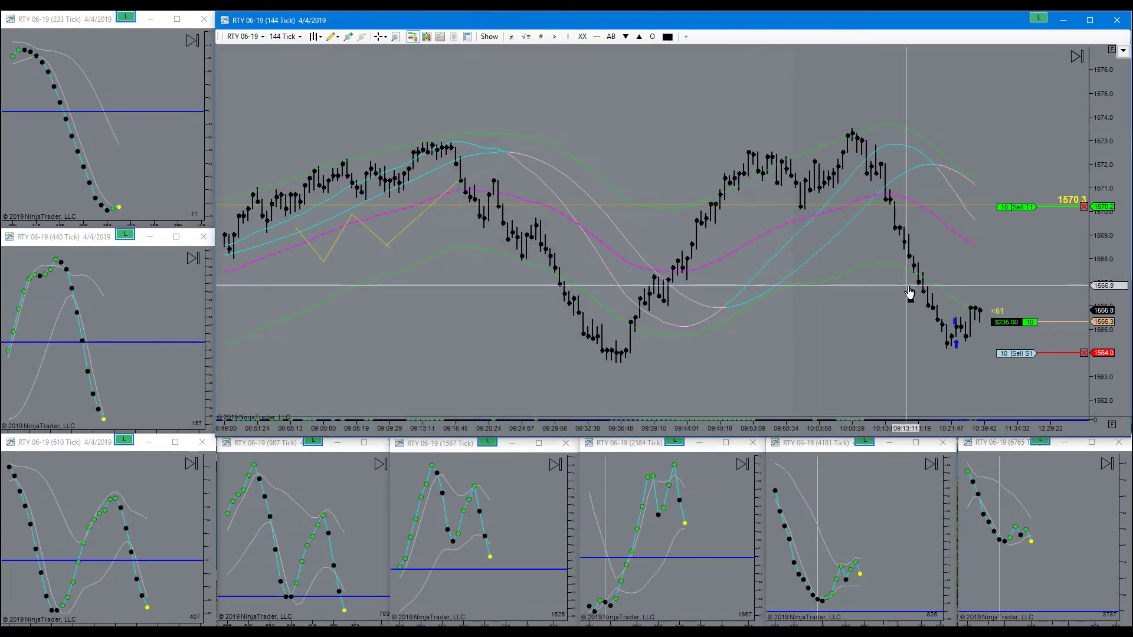
scroll(909, 293, "up", 6)
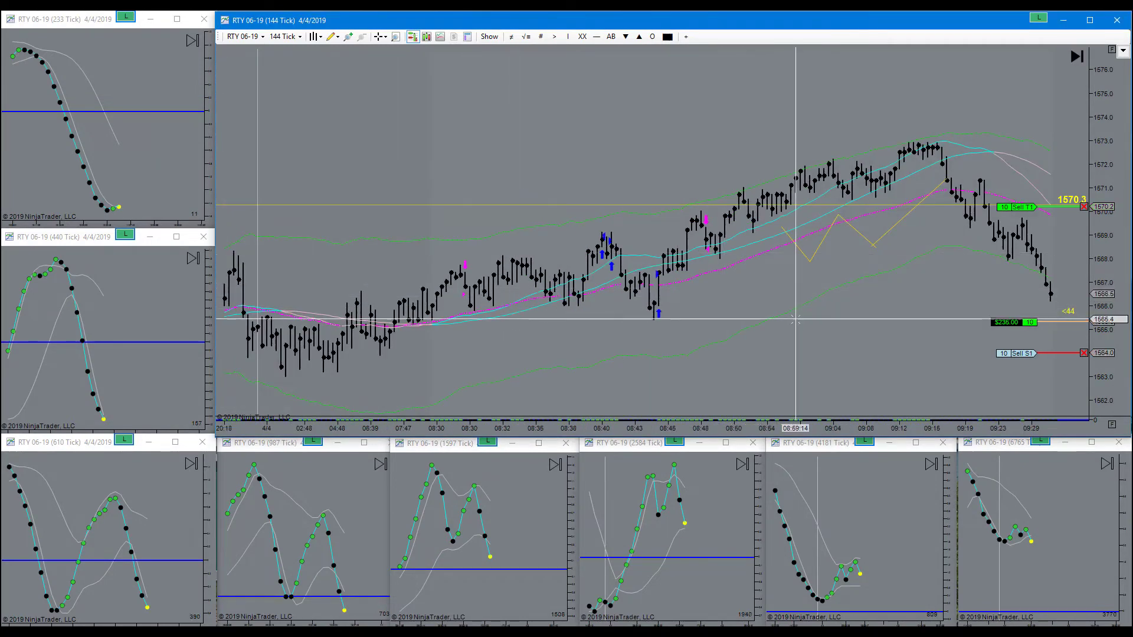
scroll(476, 324, "down", 5)
scroll(860, 316, "down", 5)
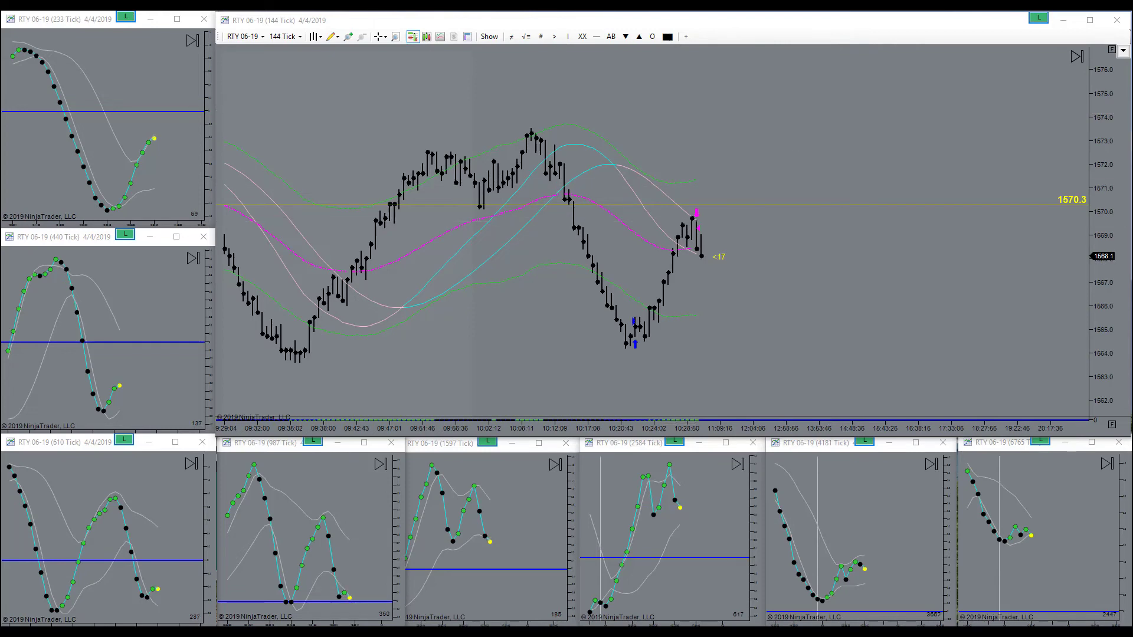
Display time.gov, the Market Analyzer's $1095.00 RTY realized profit, and the analog clock in turn
key("alt+Tab")
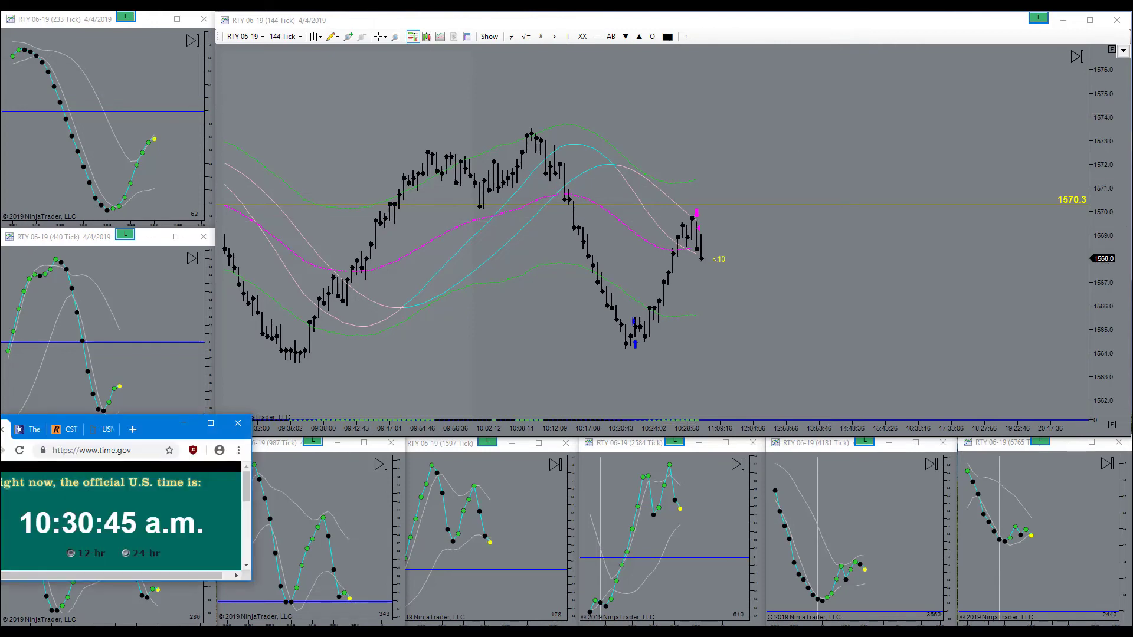
key("alt+Tab")
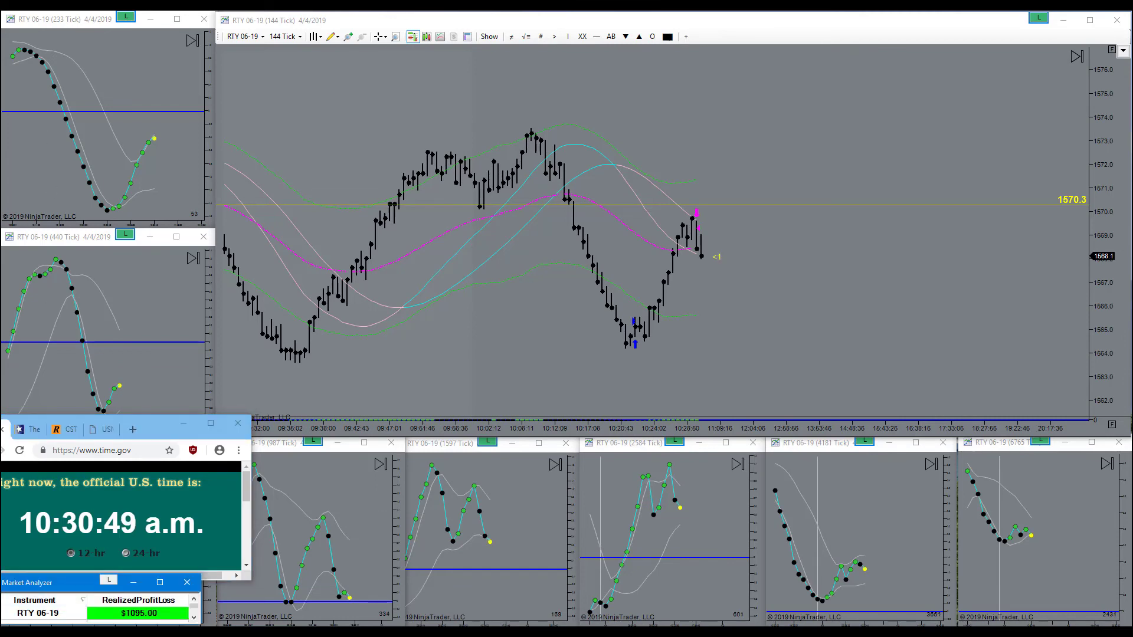
key("alt+Tab")
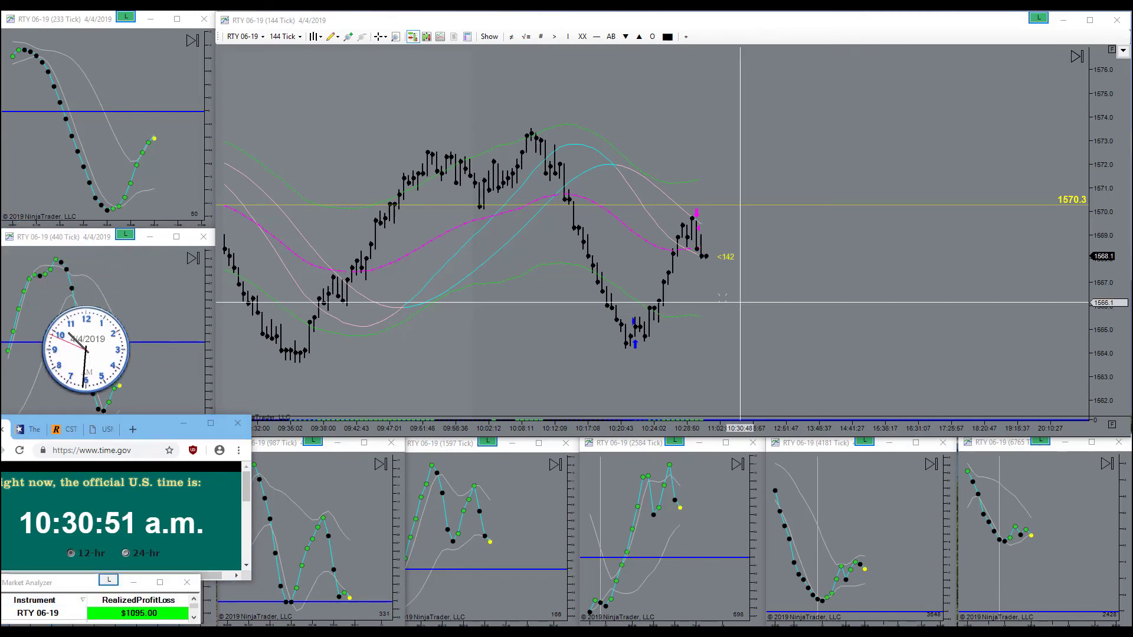